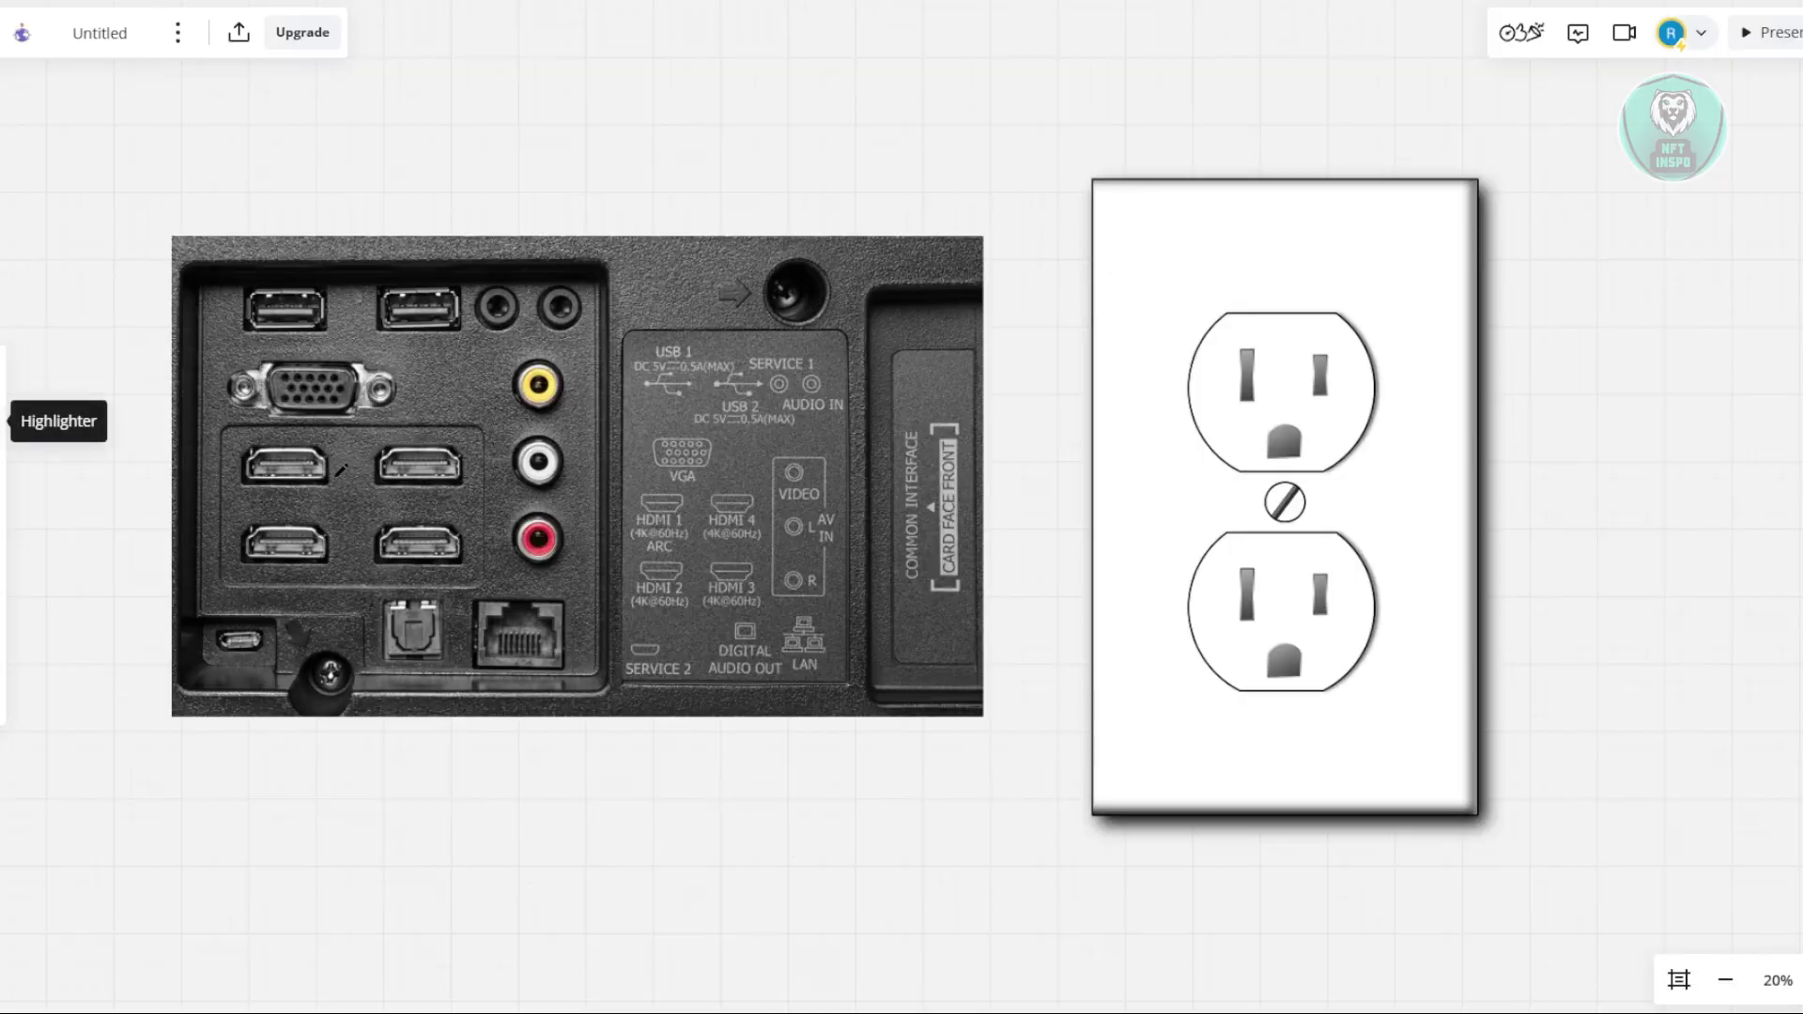
# Step: Highlight a loop around the upper-right HDMI port and mark above the outlet's upper receptacle
pyautogui.moveTo(362, 463)
pyautogui.mouseDown()
pyautogui.moveTo(356, 438)
pyautogui.moveTo(328, 470)
pyautogui.mouseUp()
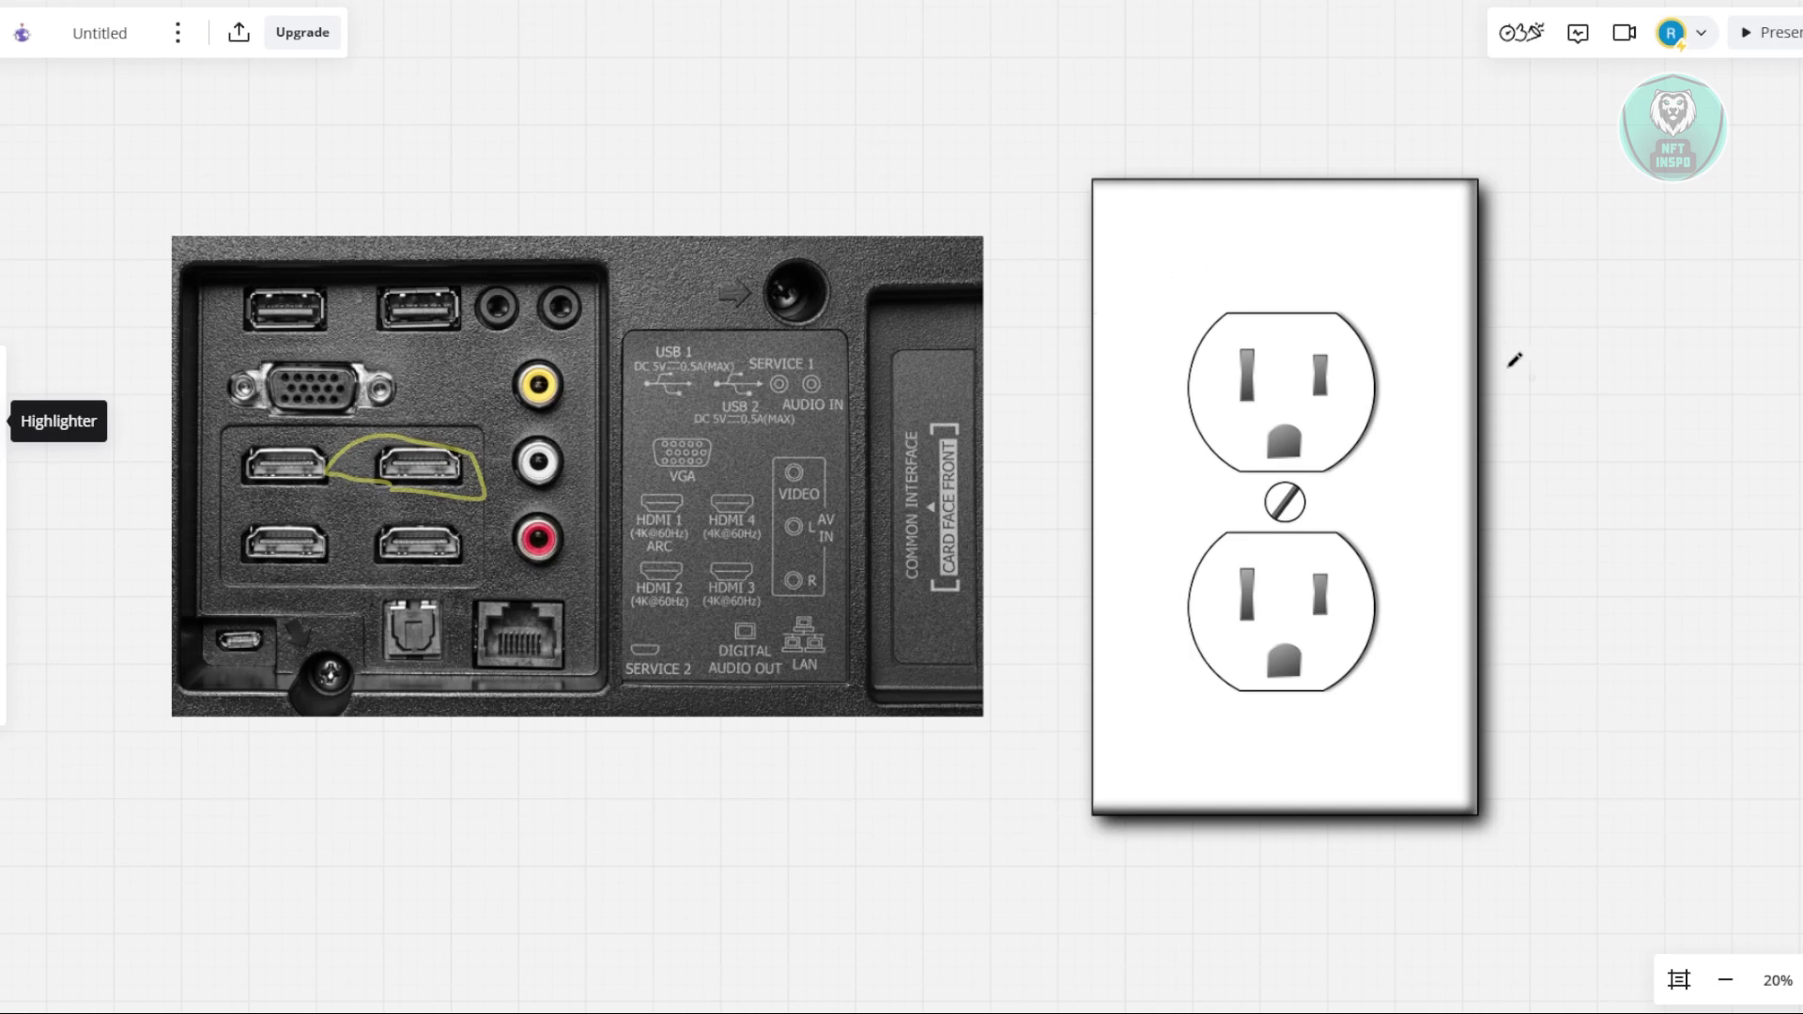
pyautogui.moveTo(1355, 258)
pyautogui.mouseDown()
pyautogui.moveTo(1220, 281)
pyautogui.moveTo(1284, 212)
pyautogui.mouseUp()
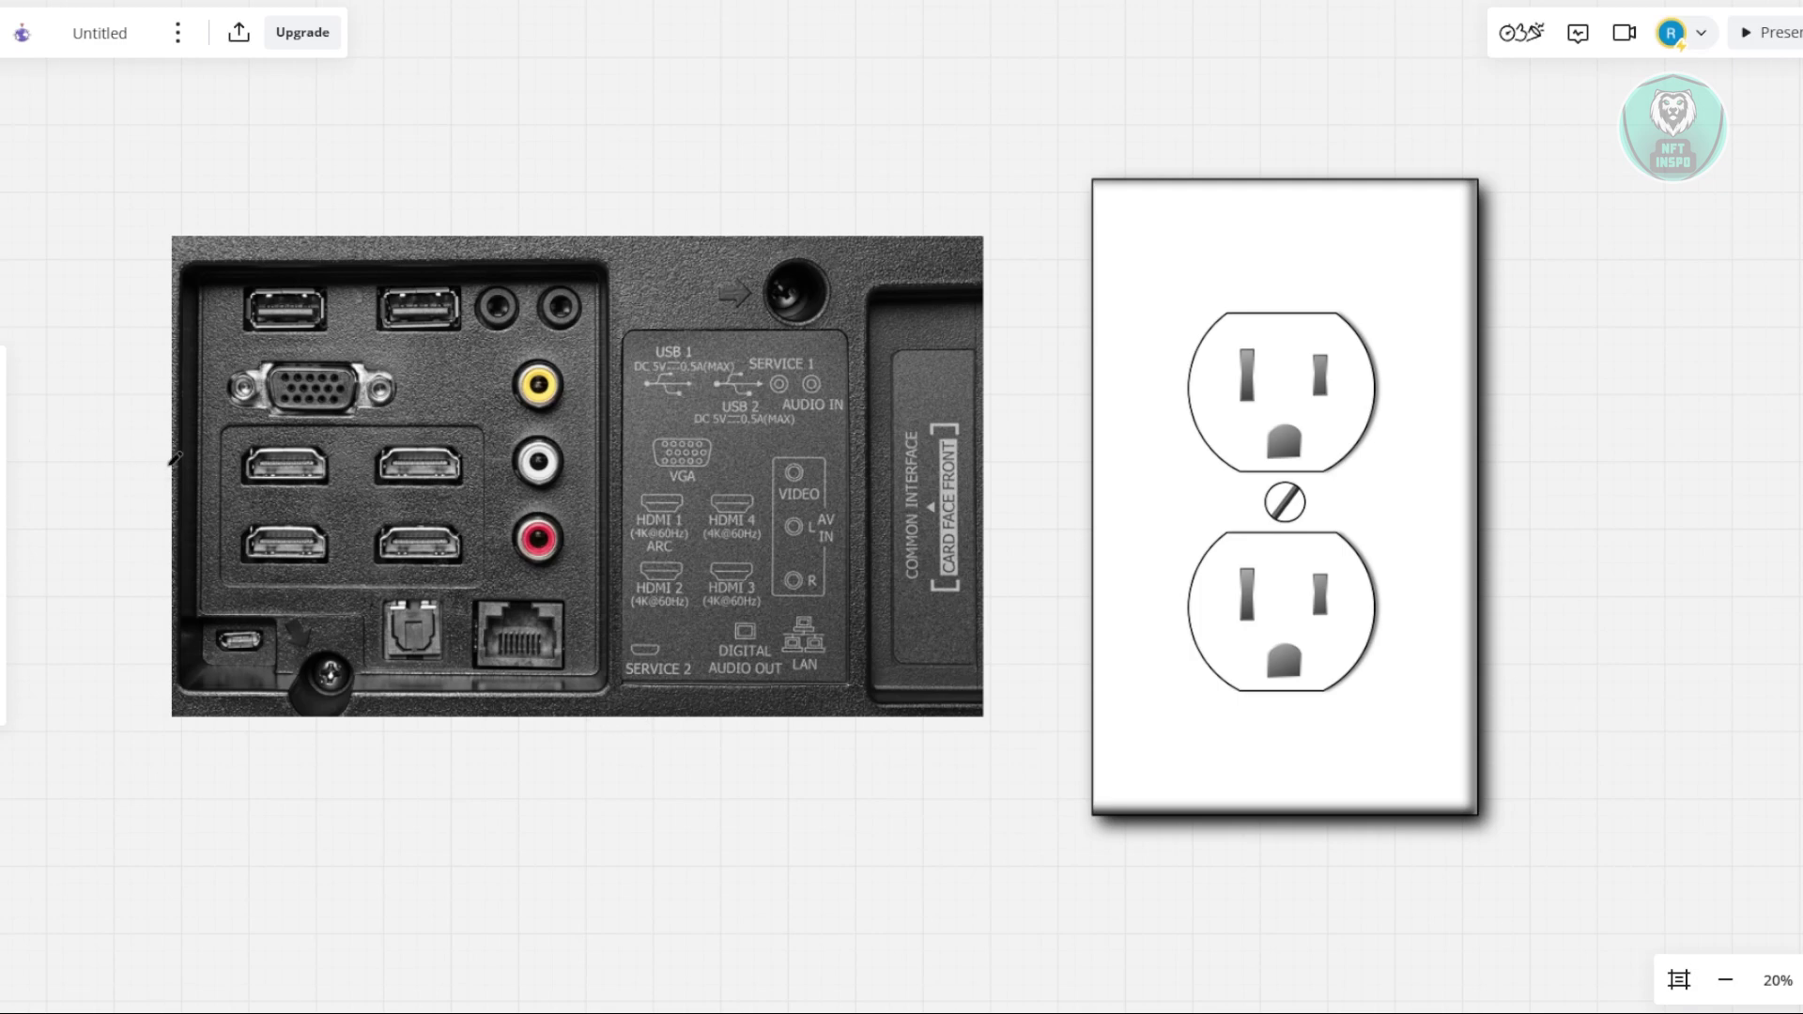
# Step: Draw a highlighter stroke beside the HDMI ports on the TV image
pyautogui.moveTo(150, 438)
pyautogui.mouseDown()
pyautogui.moveTo(190, 415)
pyautogui.moveTo(170, 378)
pyautogui.mouseUp()
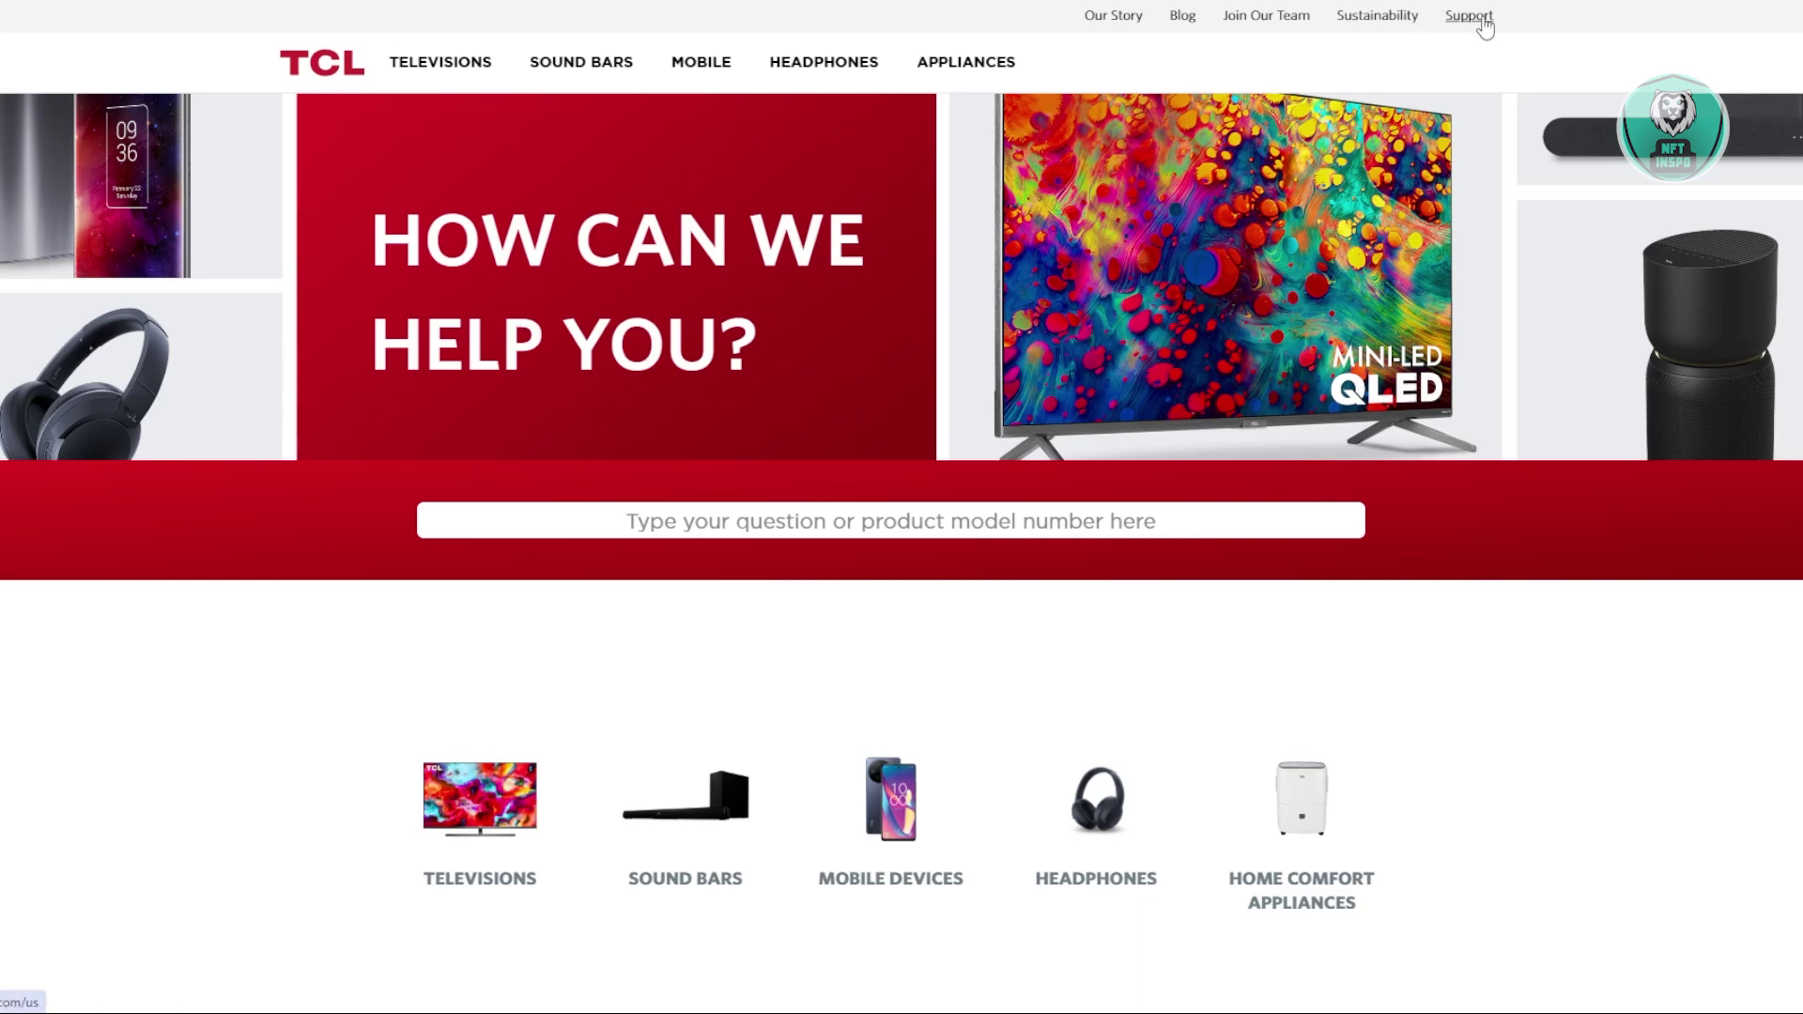
pyautogui.scroll(-2, 1279, 478)
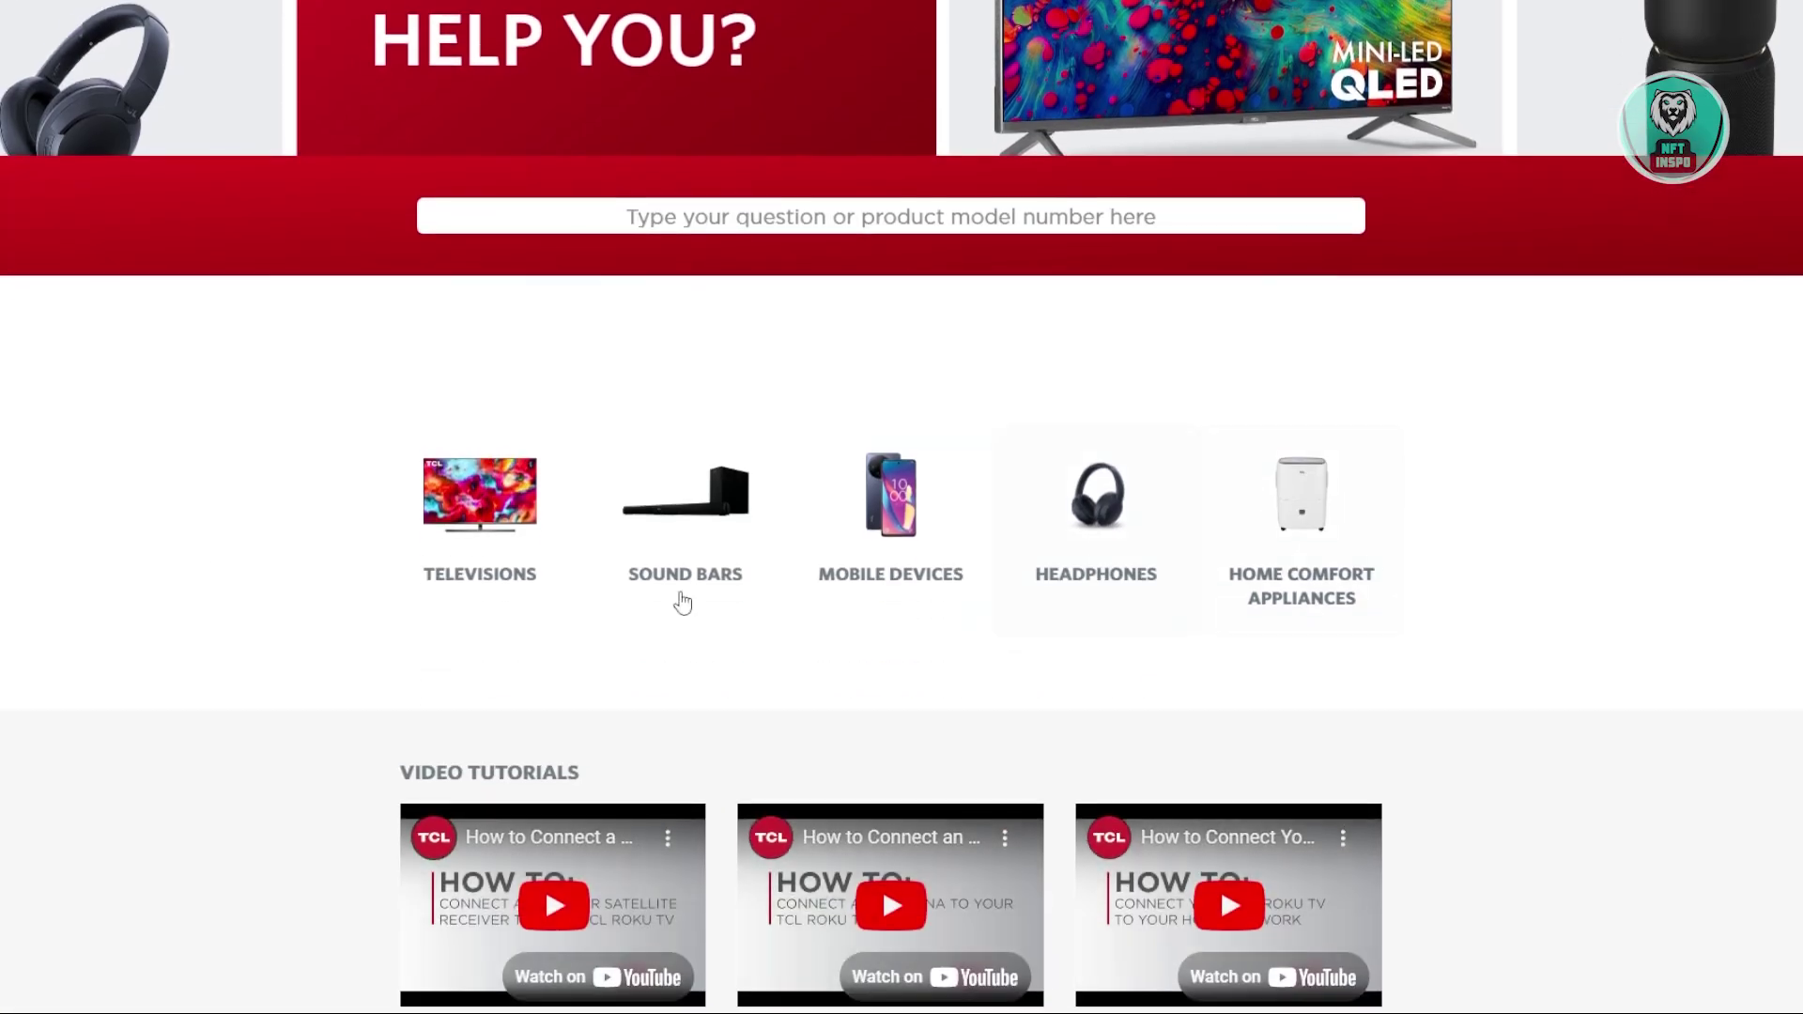
# Step: Go from TCL's Televisions support topics to the Contact Us page
pyautogui.click(487, 518)
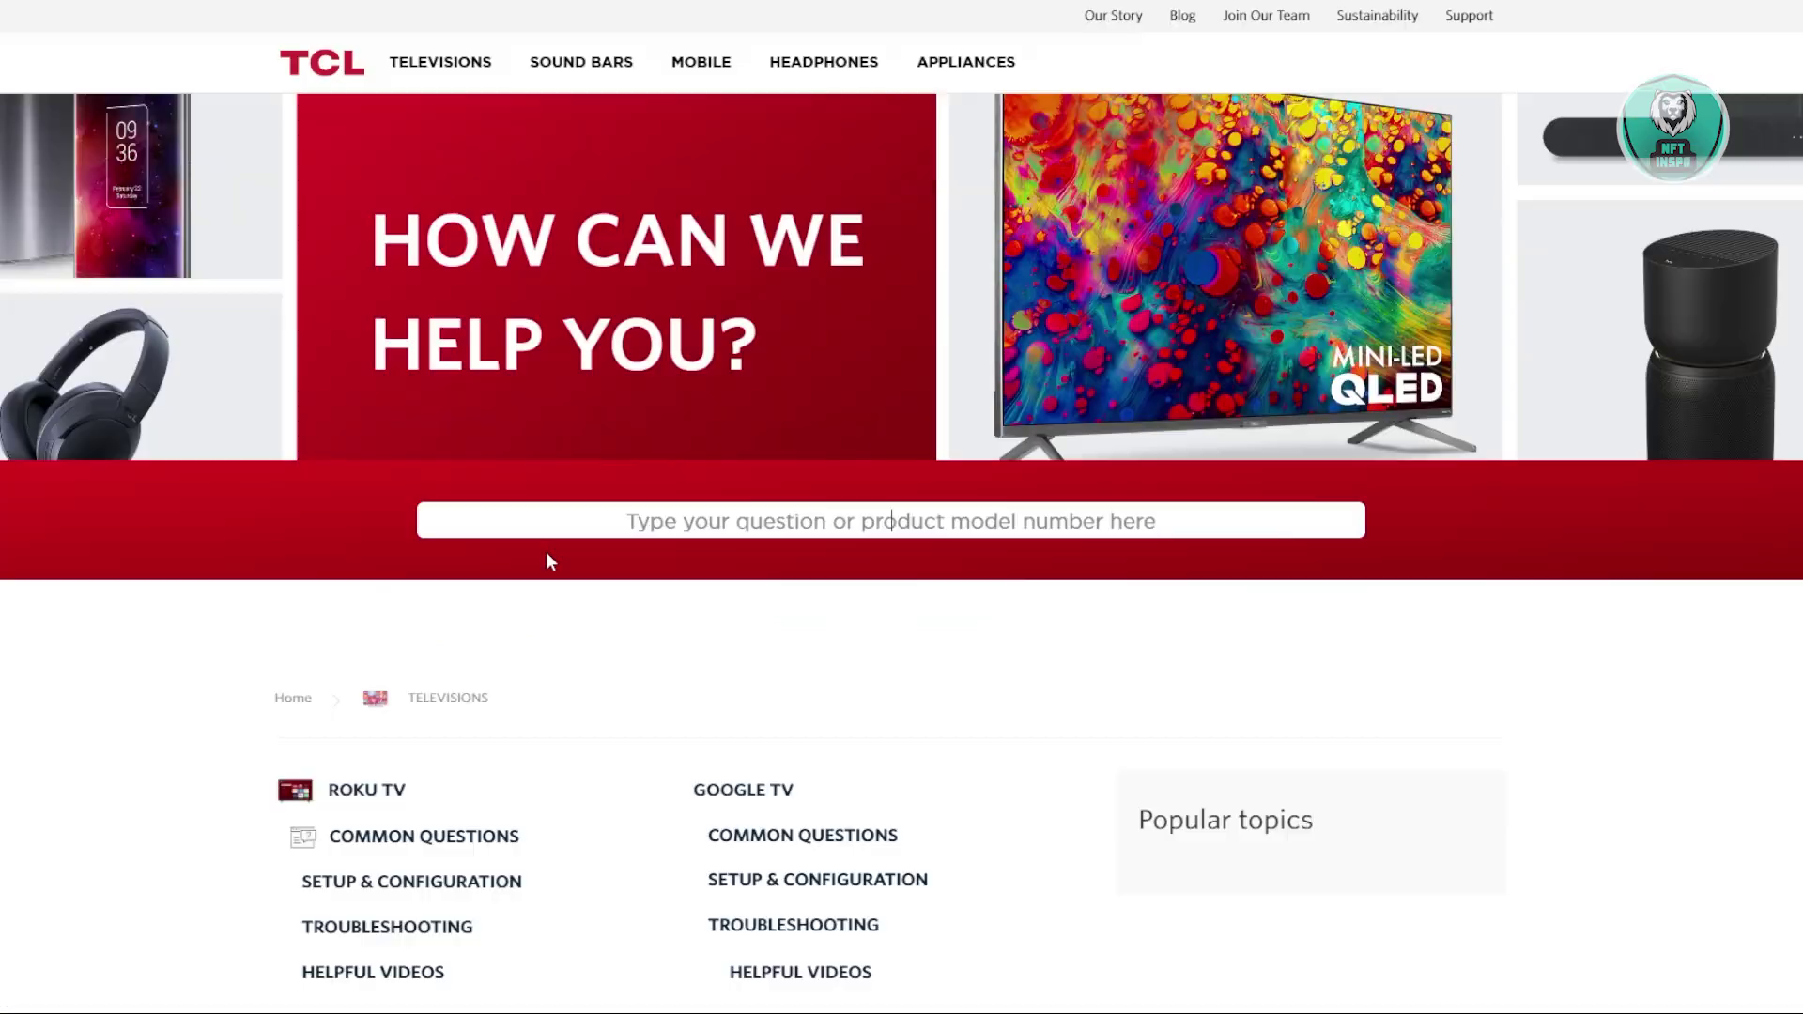
pyautogui.scroll(-3, 1277, 653)
pyautogui.scroll(-1, 1273, 652)
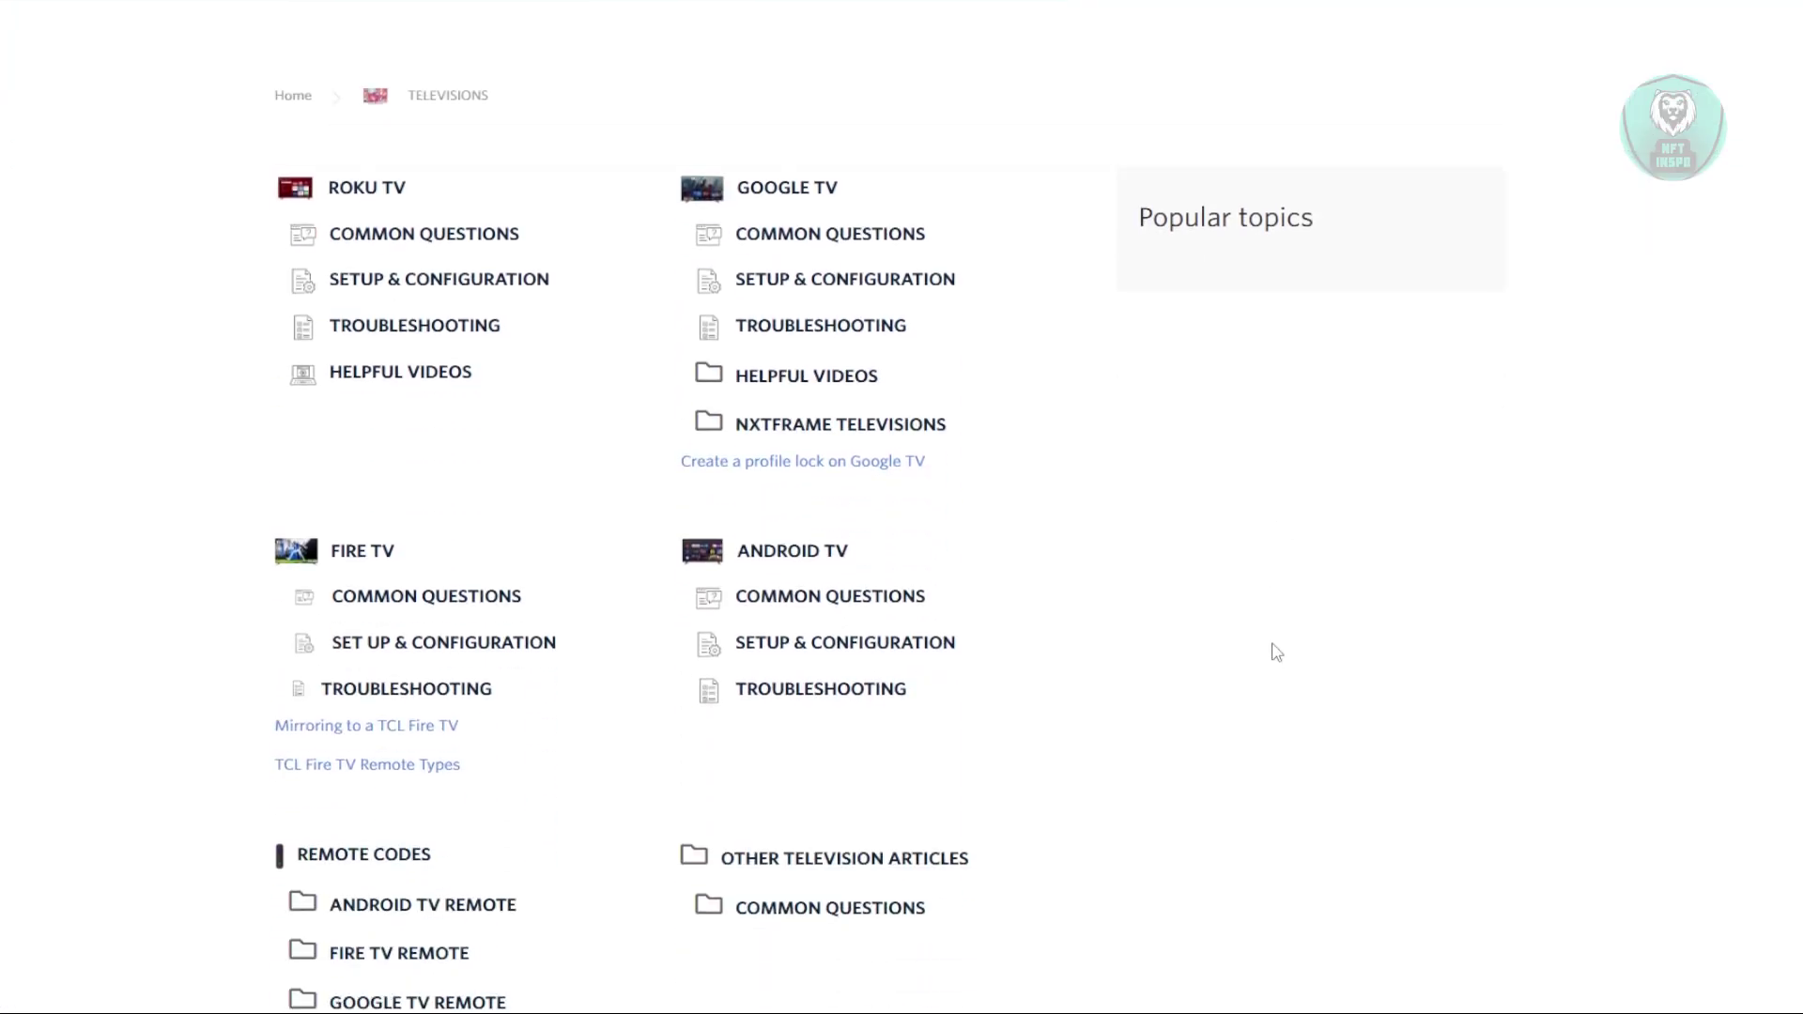
pyautogui.scroll(-2, 1273, 634)
pyautogui.scroll(-2, 1271, 599)
pyautogui.scroll(-4, 1278, 576)
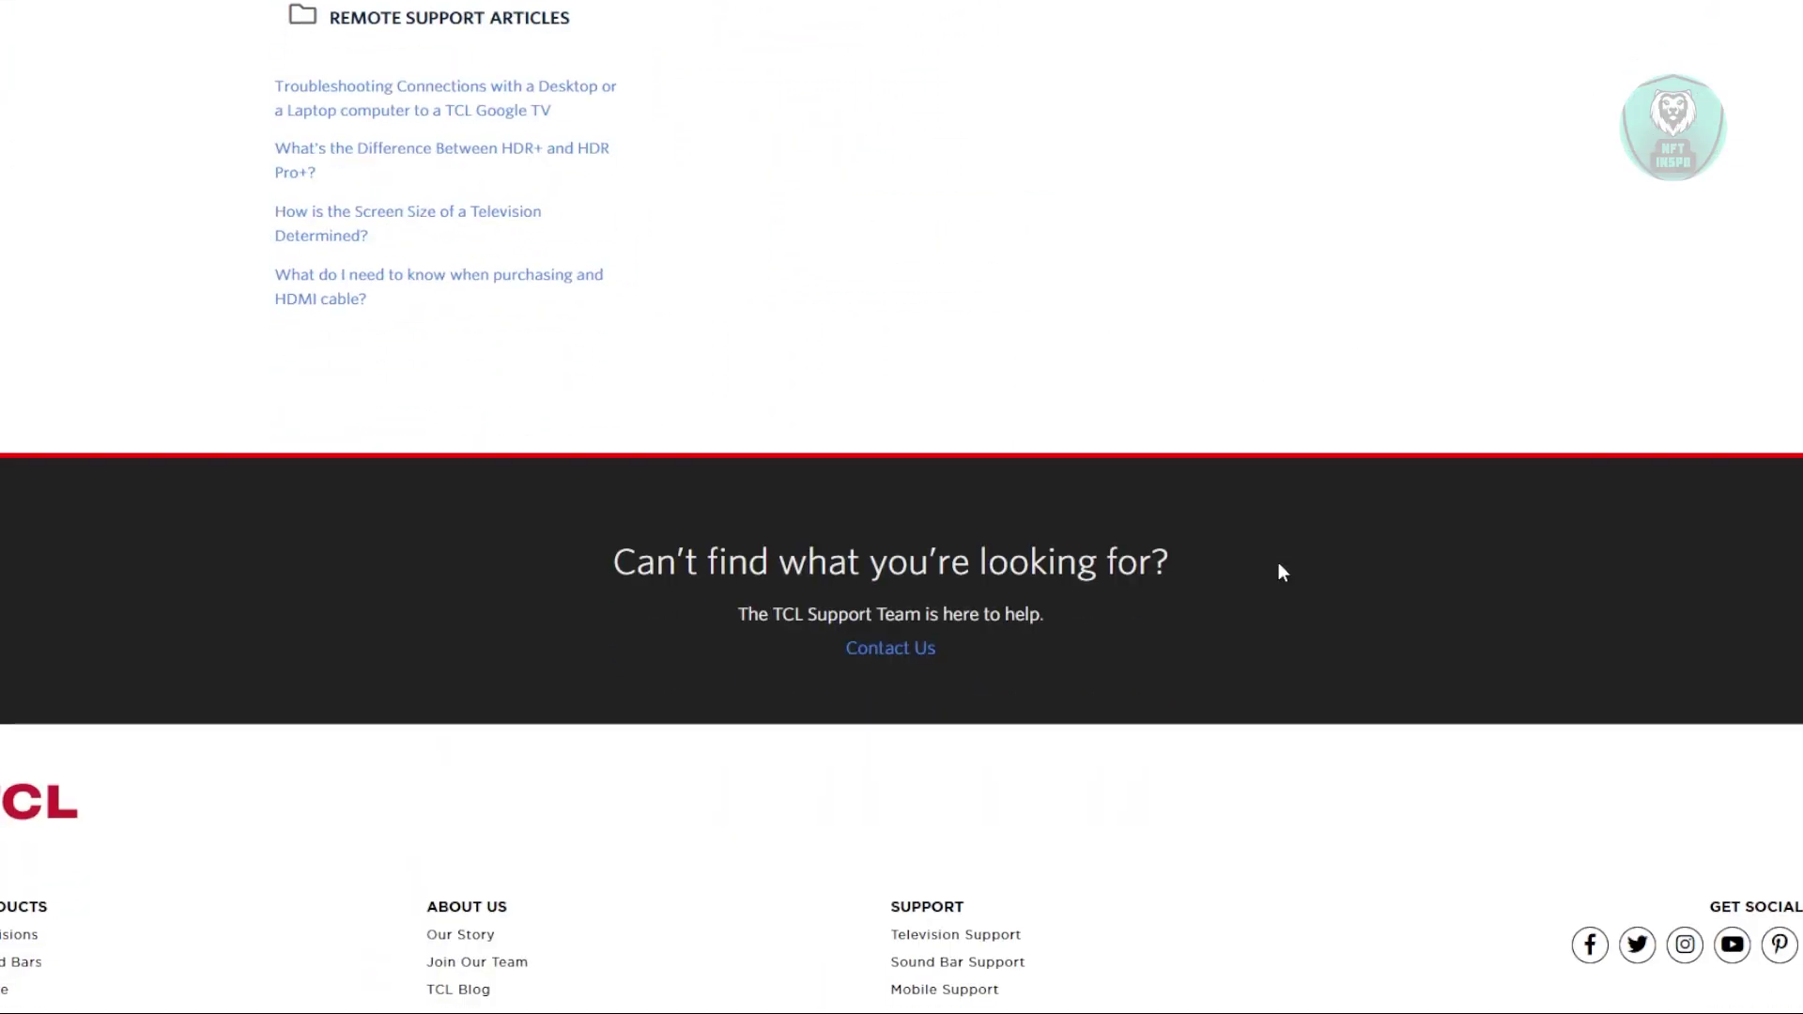
pyautogui.scroll(1, 1279, 573)
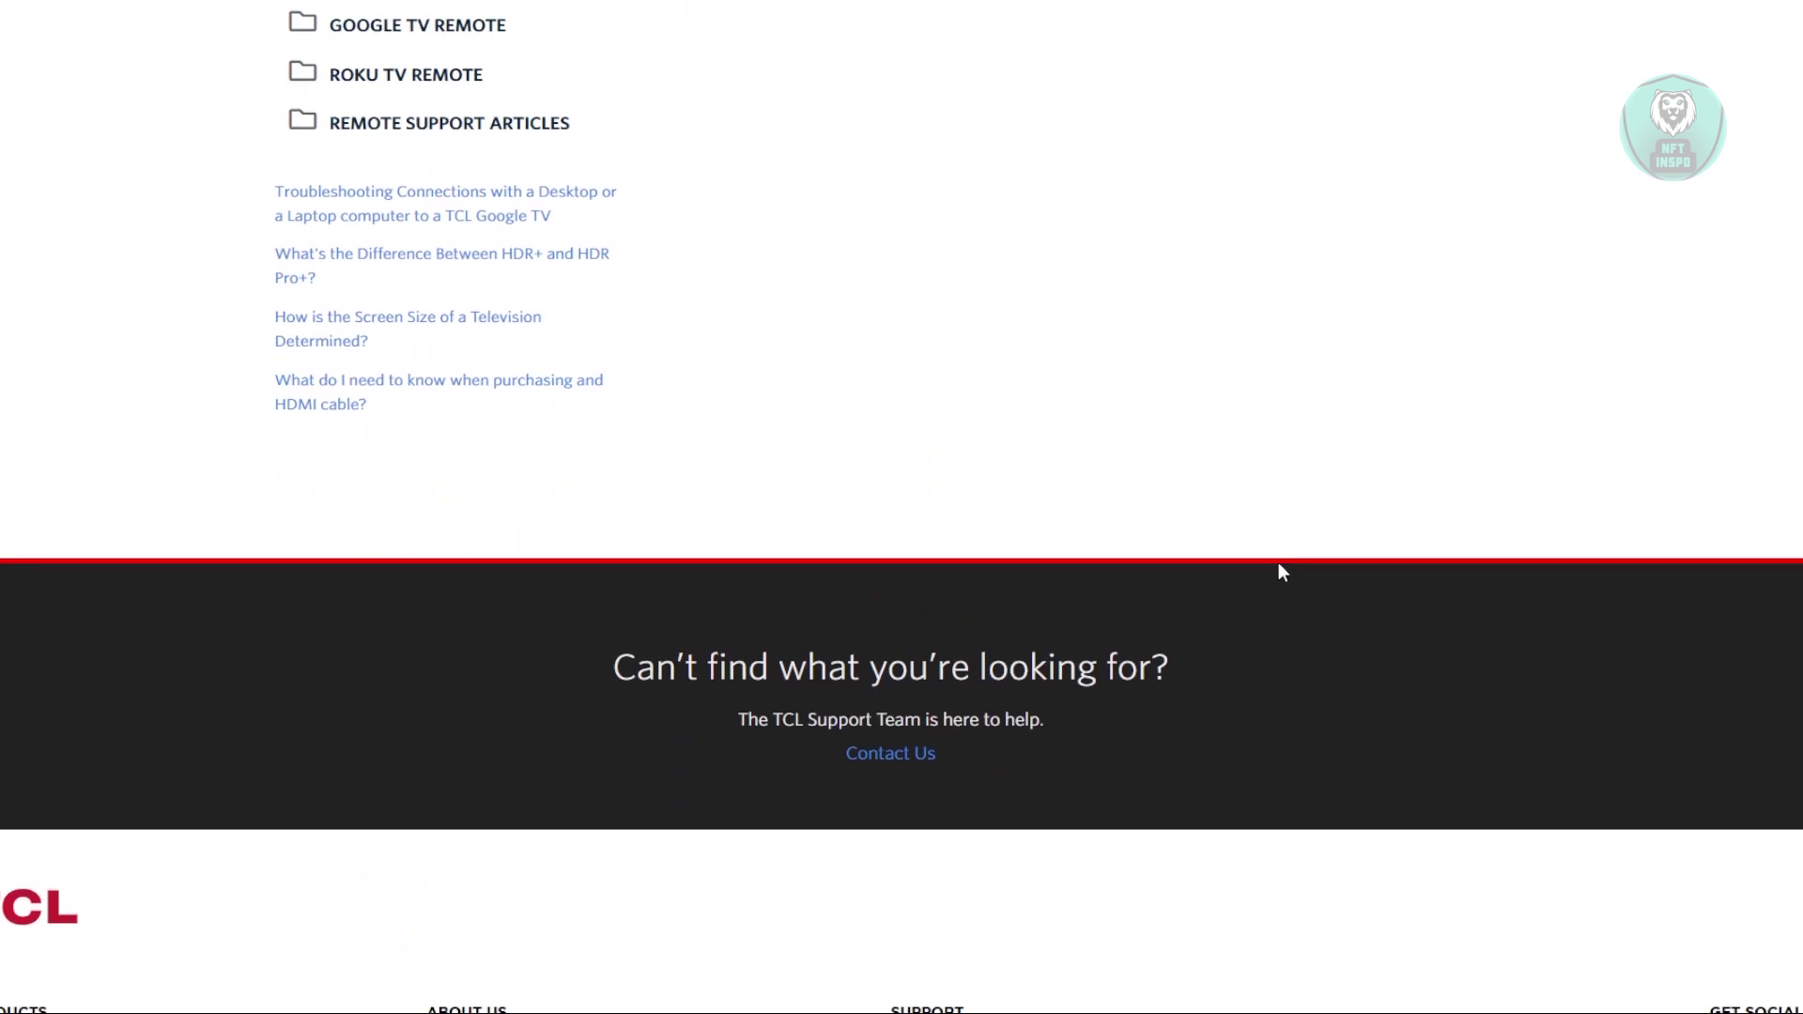
pyautogui.click(933, 762)
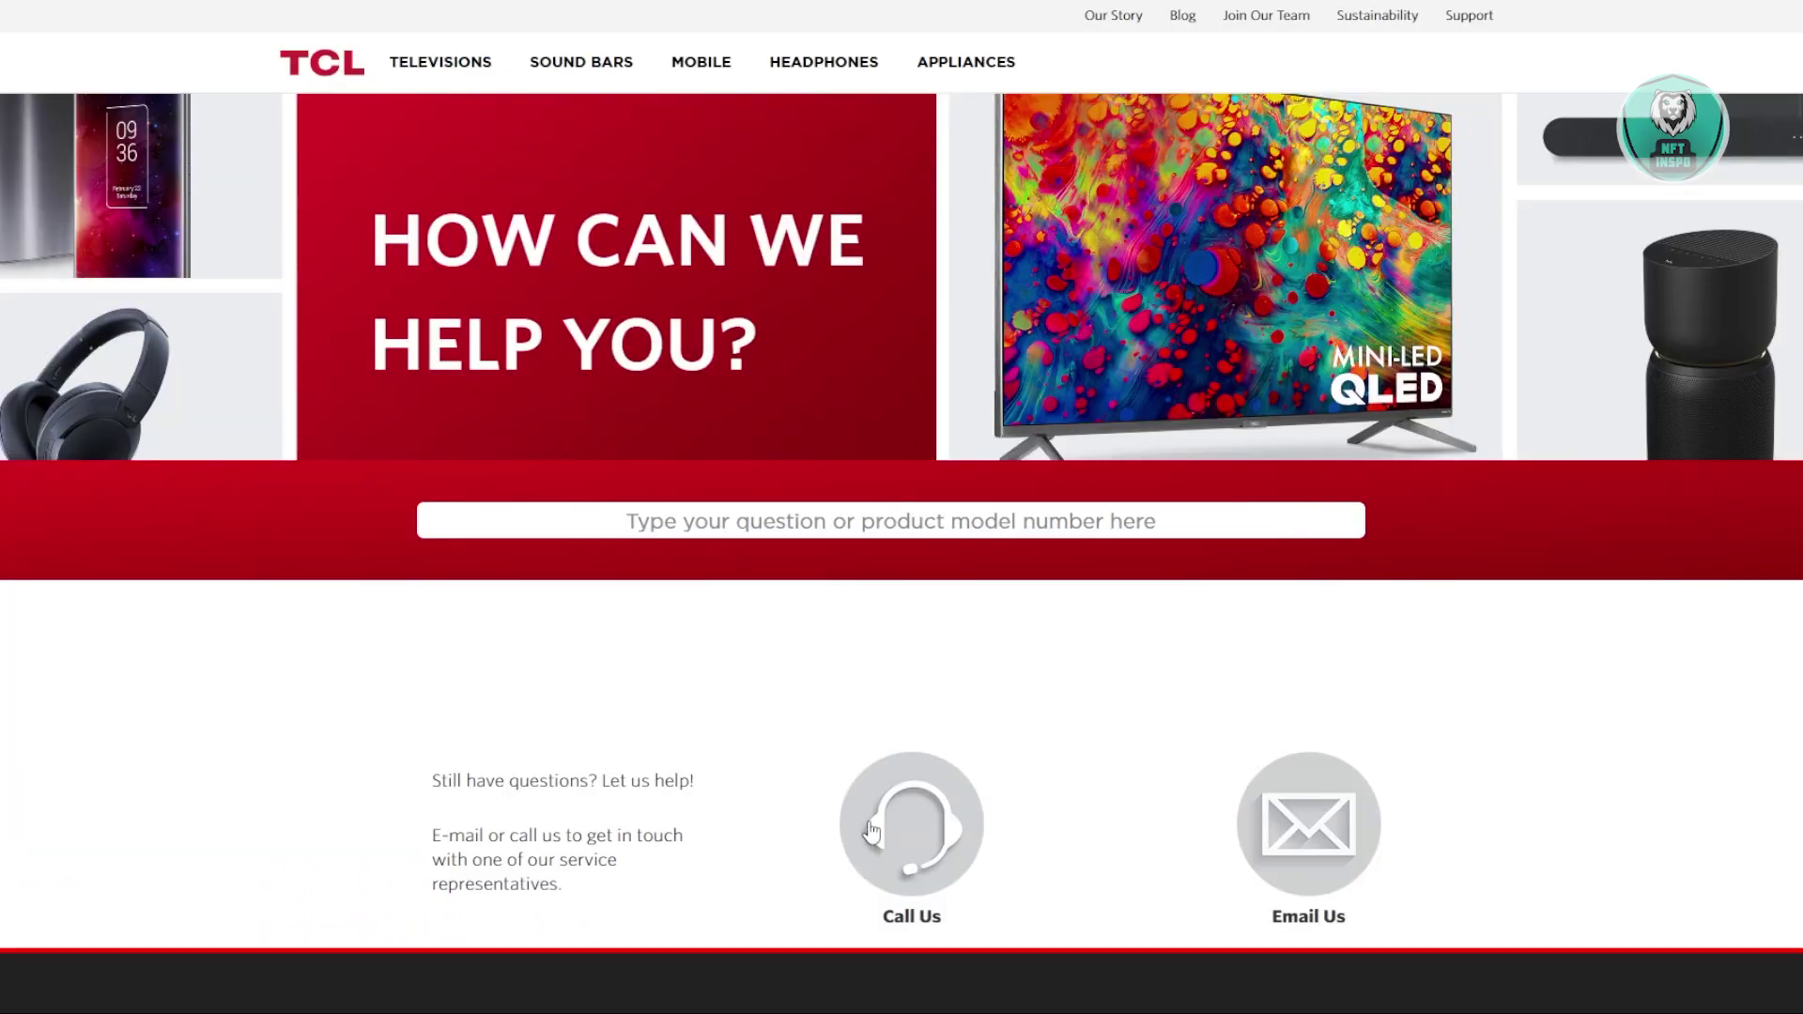
pyautogui.scroll(-1, 890, 825)
pyautogui.scroll(-1, 888, 820)
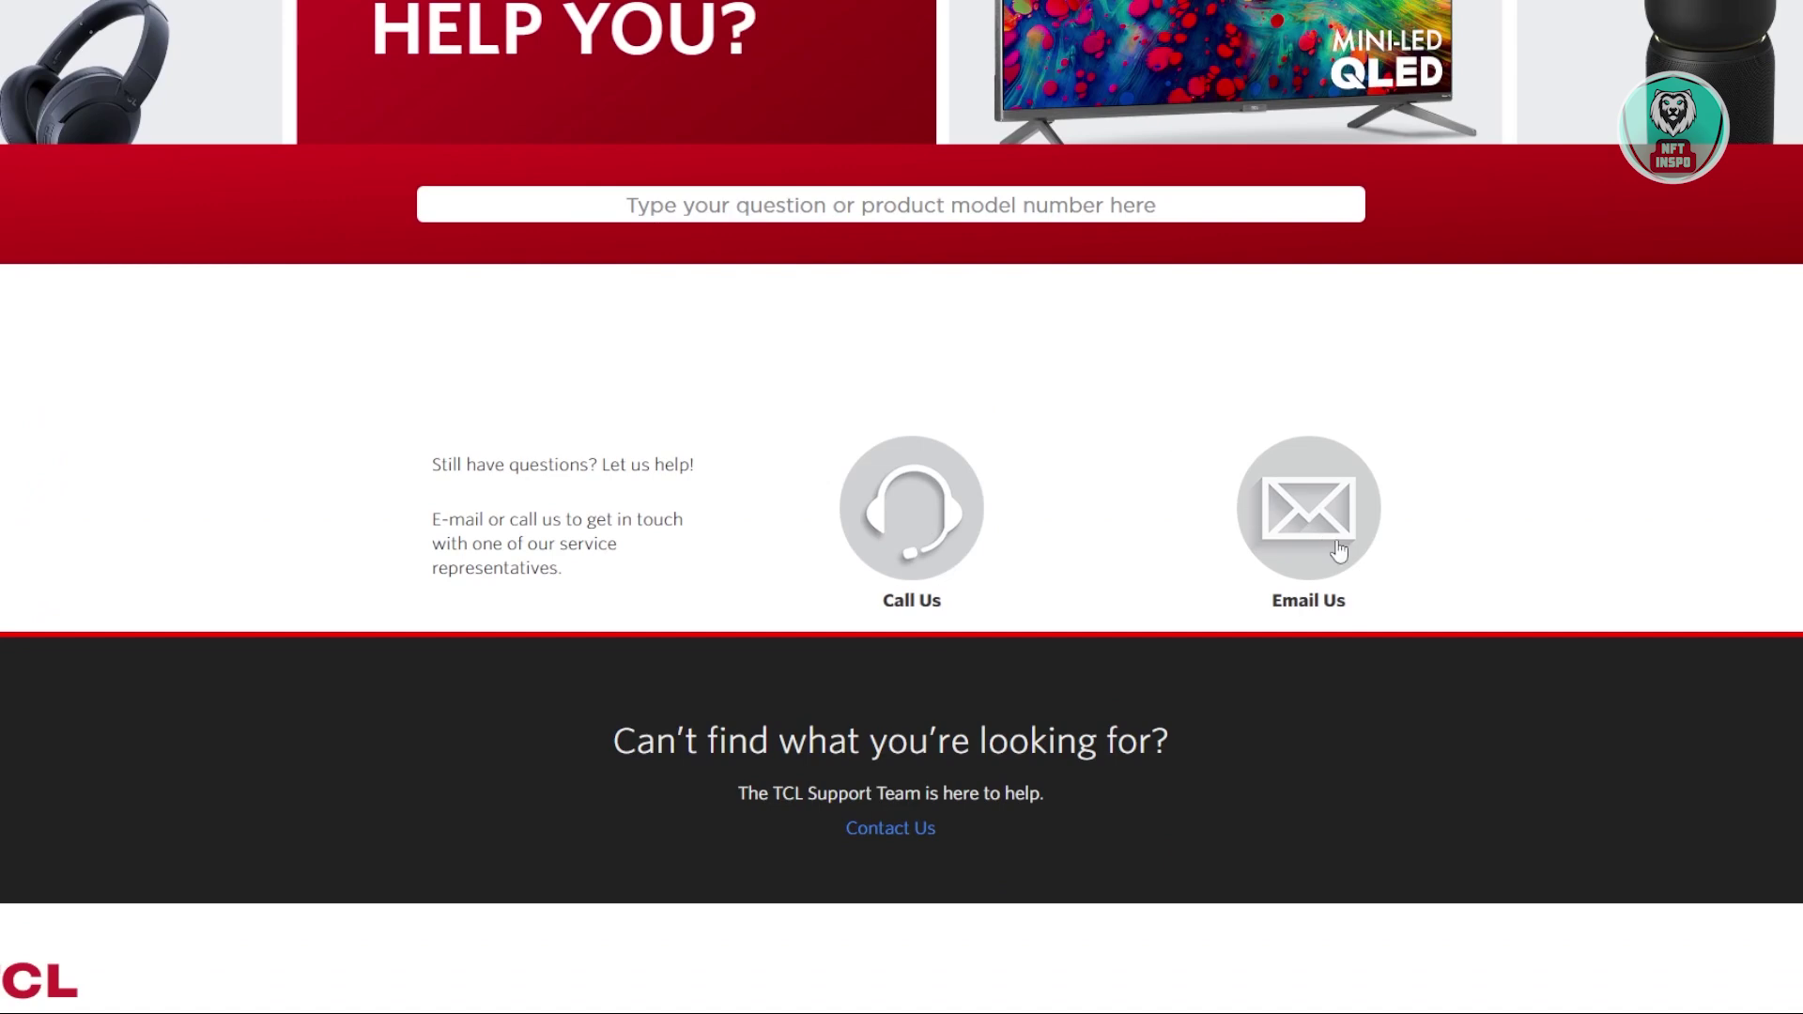